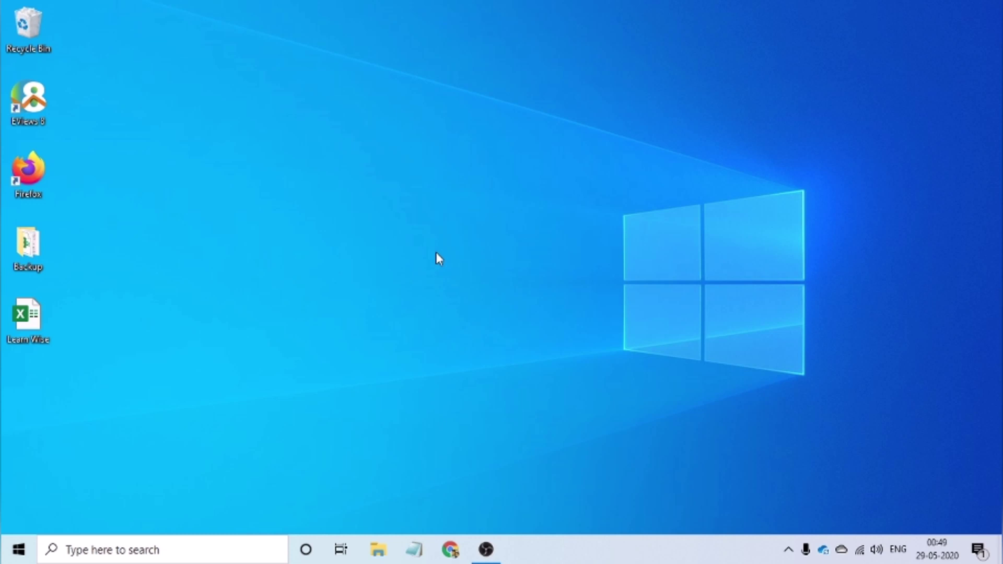
Step: Open the Learn Wise workbook from its desktop icon
double_click(27, 318)
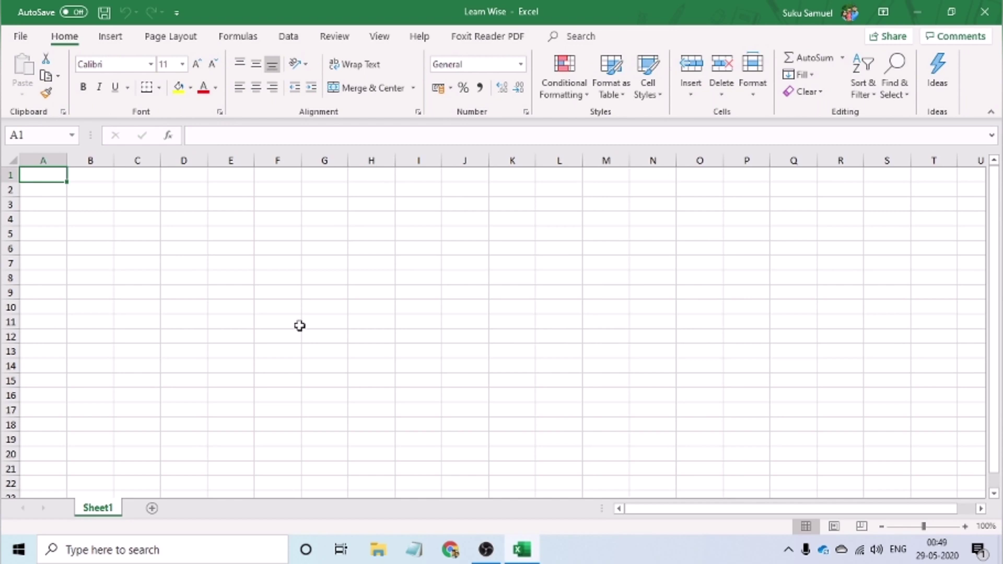
Step: Enter the headings A, B and C across cells A1:C1, correcting a mistyped C in B1
type("A")
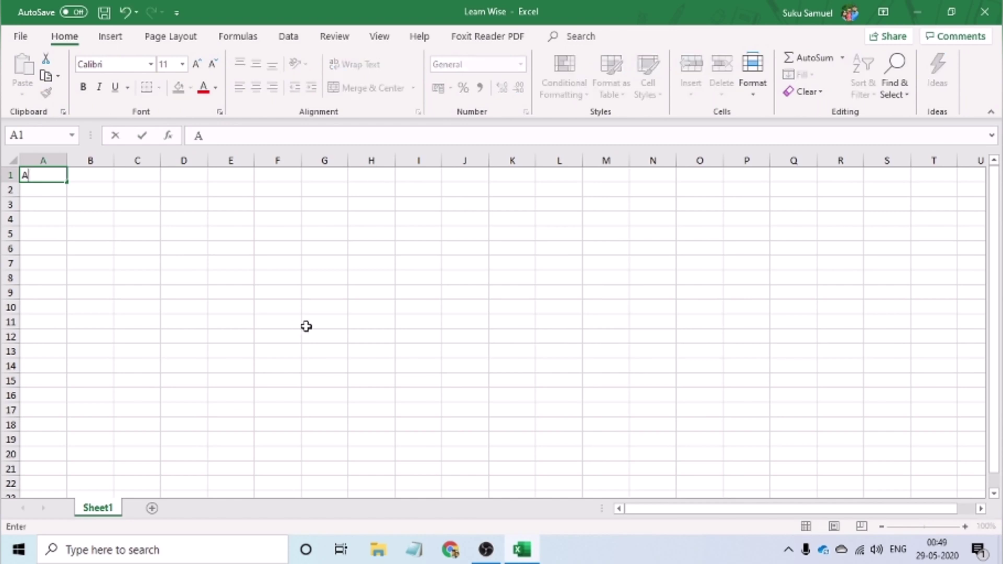
key("Tab")
type("C")
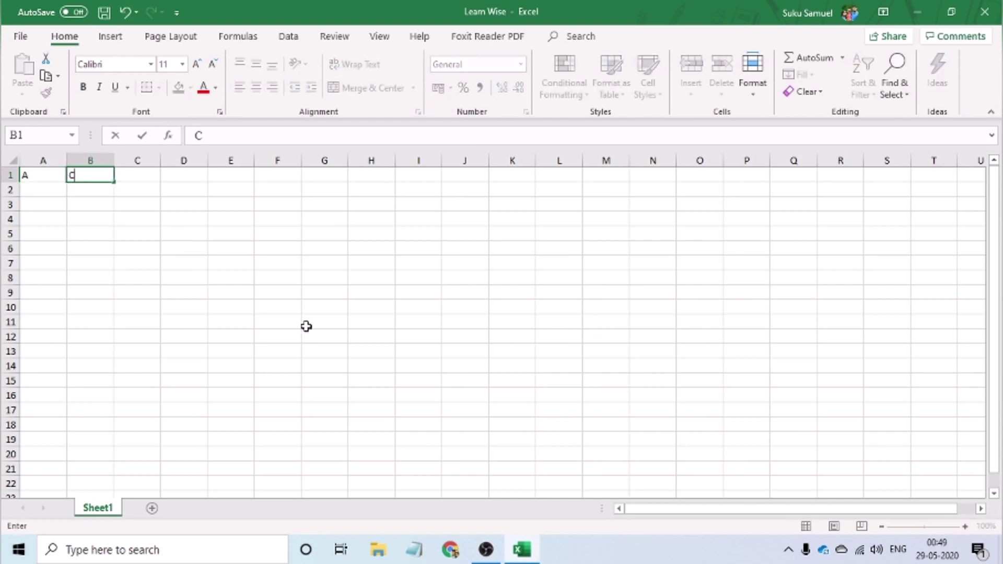
key("BackSpace")
type("B")
key("Tab")
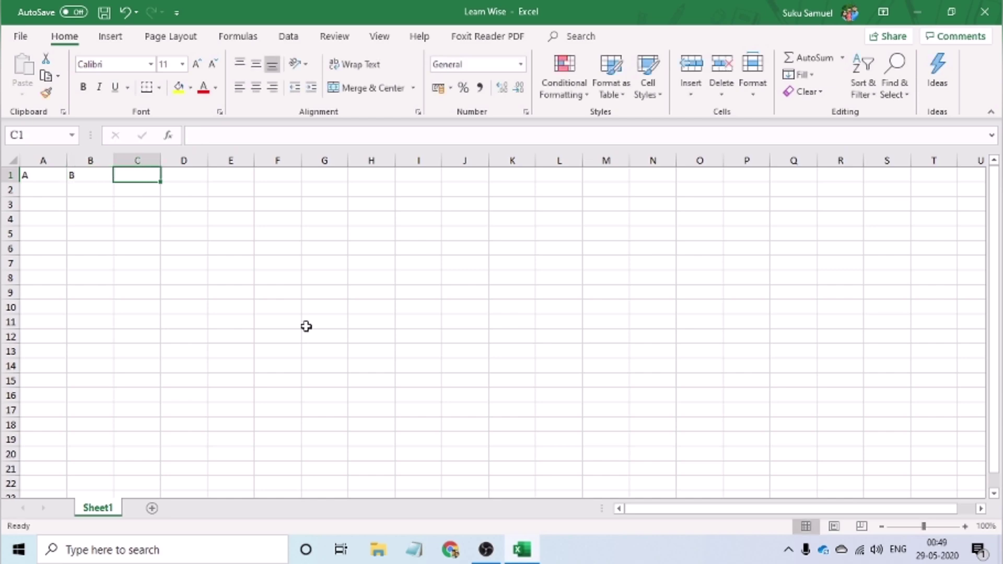
type("C")
key("Return")
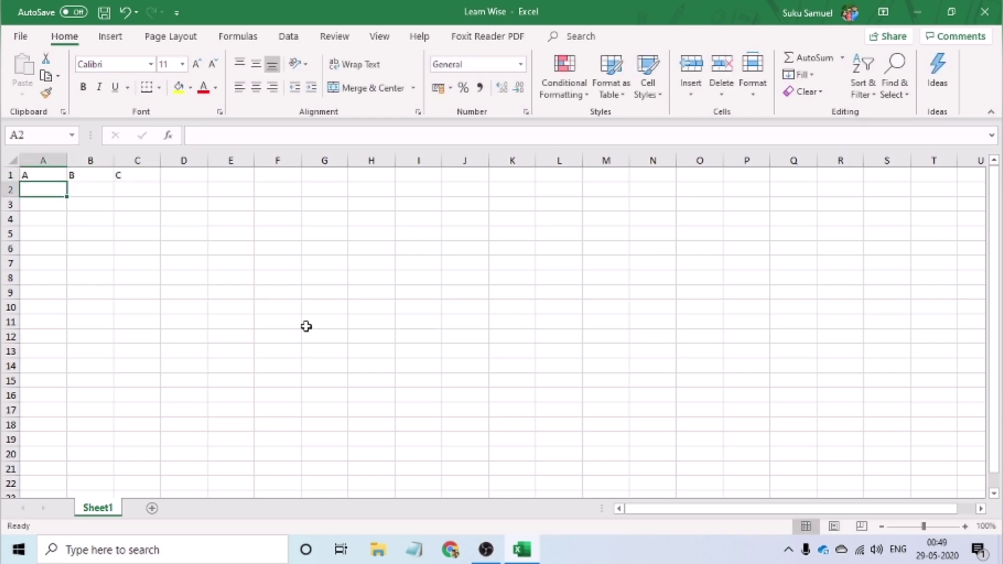
Step: Enter 1, 2 and 3 in cells A2:C2 and select the block A1:C2
type("1")
key("Tab")
key("Tab")
key("Left")
type("2")
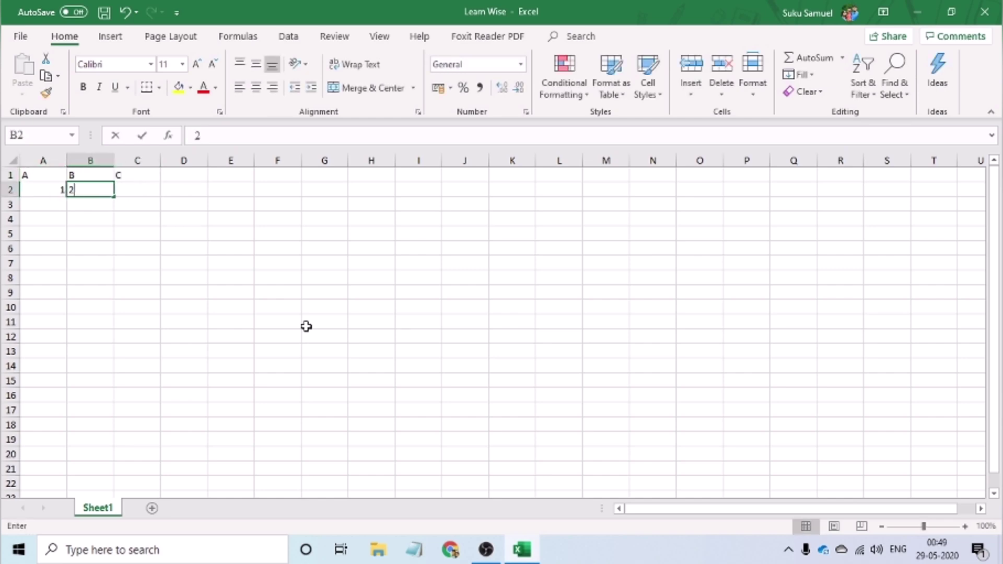
key("Tab")
type("3")
key("Return")
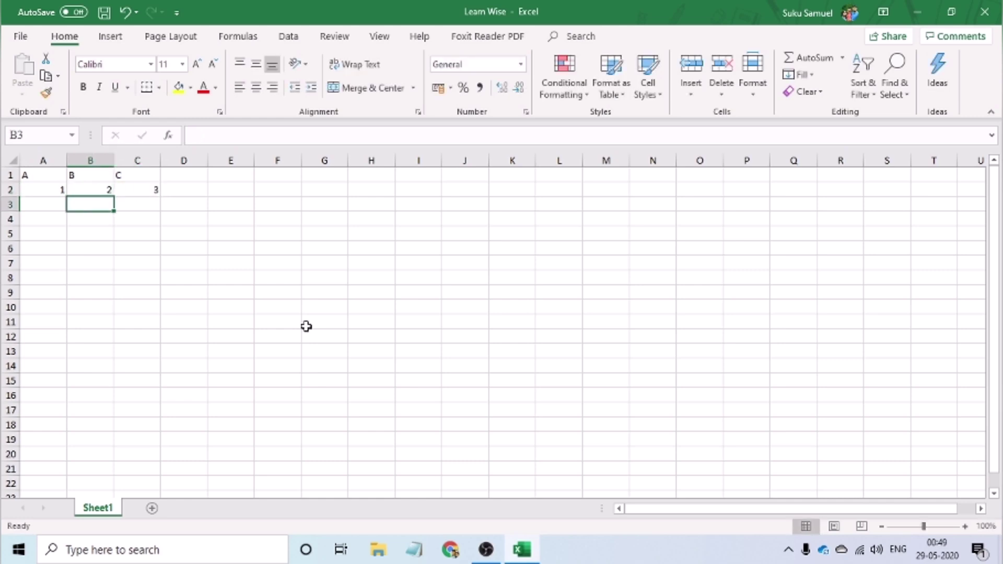
left_click_drag(50, 175, 141, 190)
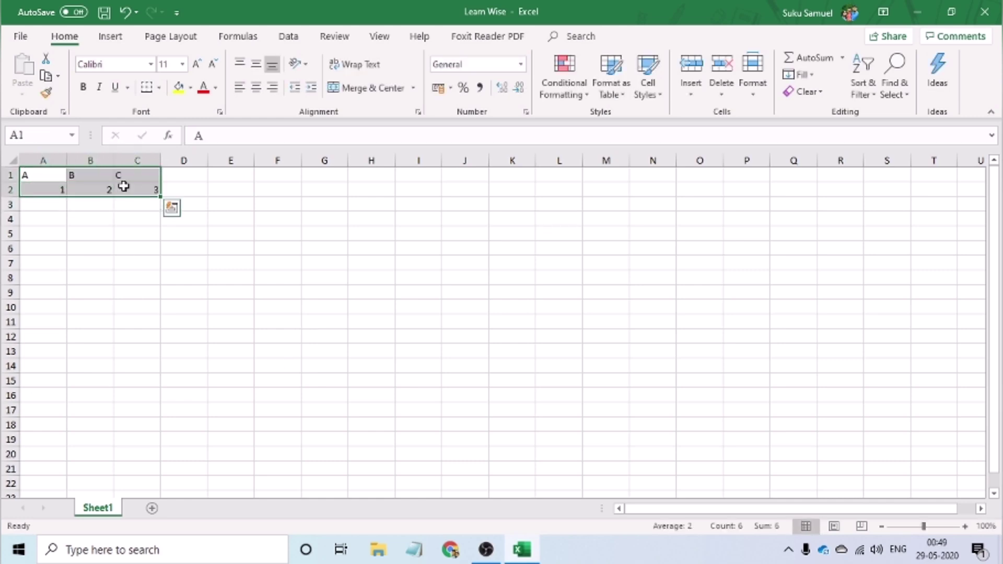
left_click(7, 174)
left_click(42, 161)
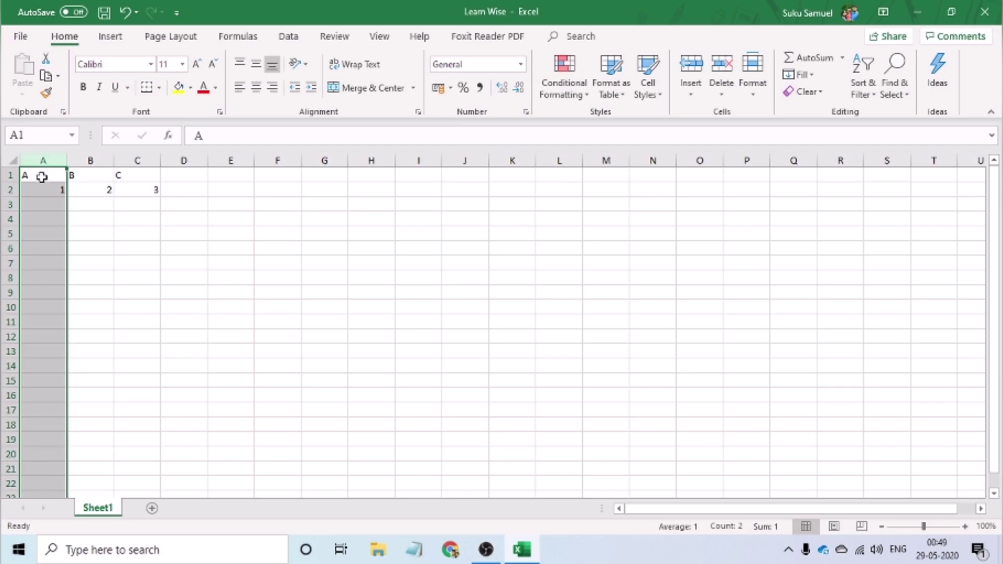
left_click(42, 176)
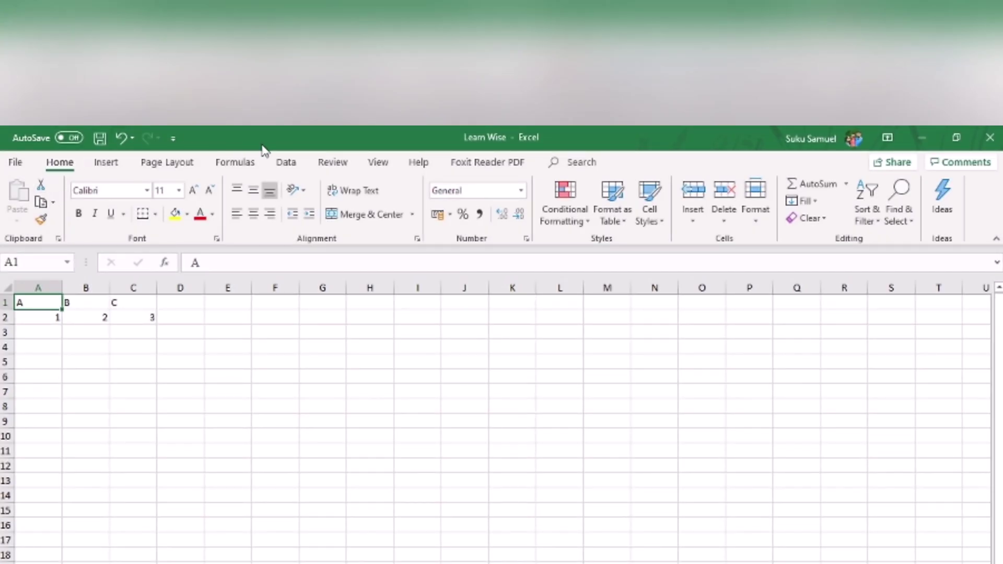
left_click(118, 166)
left_click(157, 163)
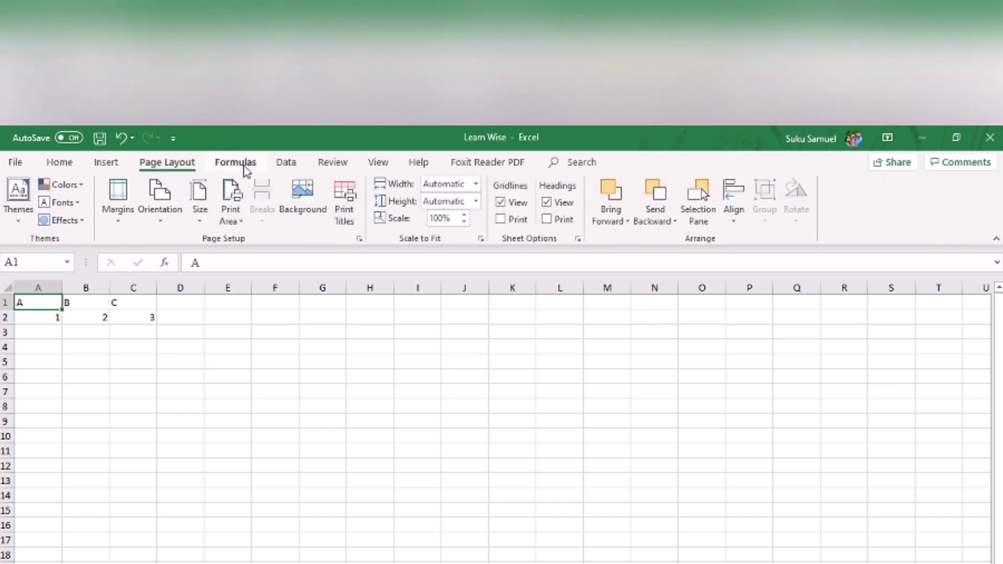
left_click(235, 162)
left_click(286, 162)
left_click(62, 165)
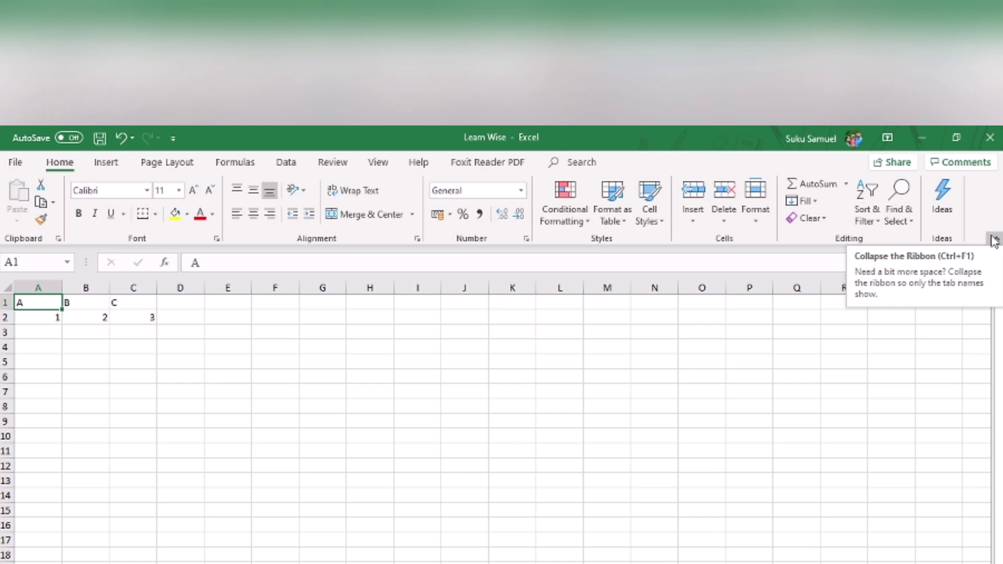
left_click(993, 240)
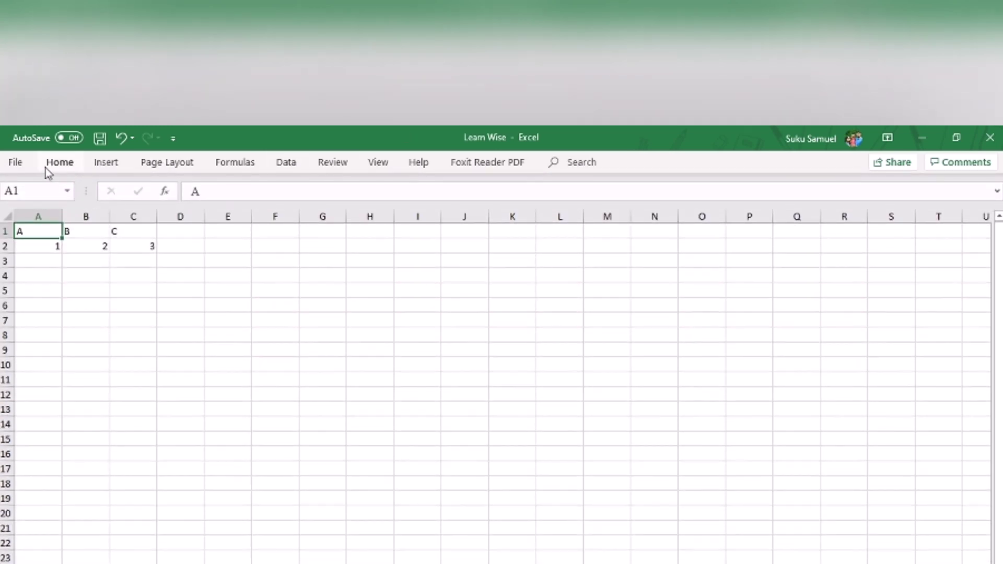
left_click(46, 169)
left_click(993, 240)
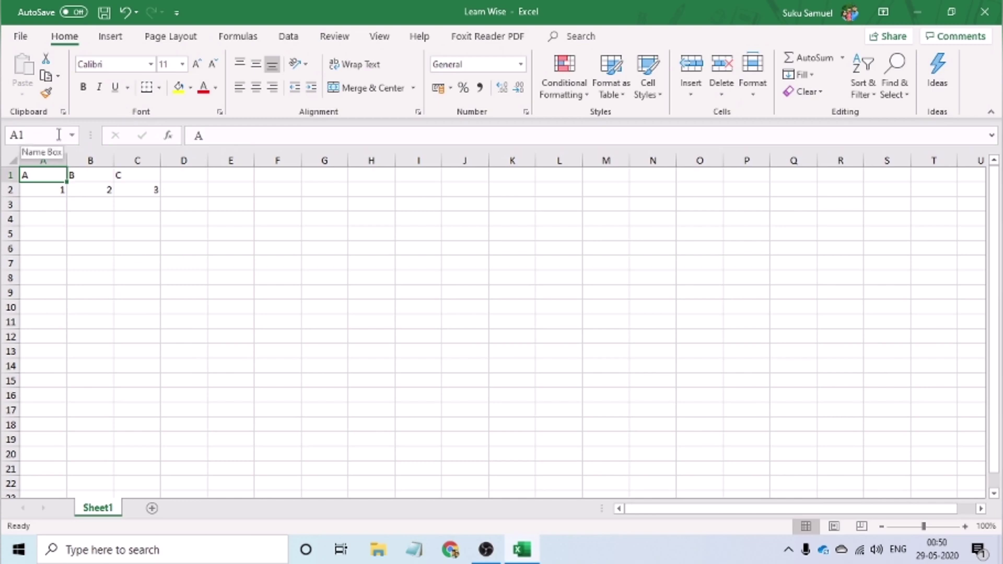
left_click(59, 135)
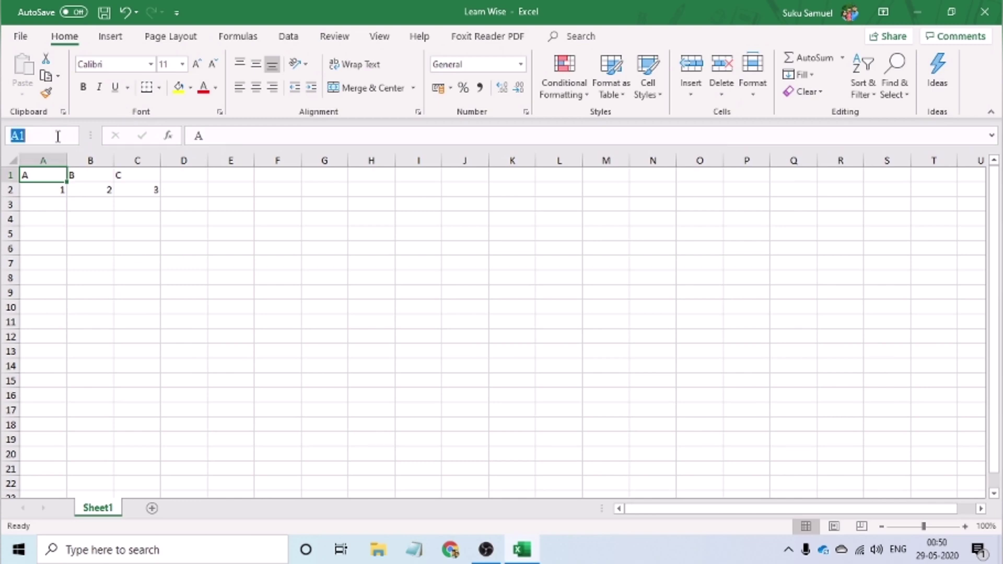
left_click(251, 134)
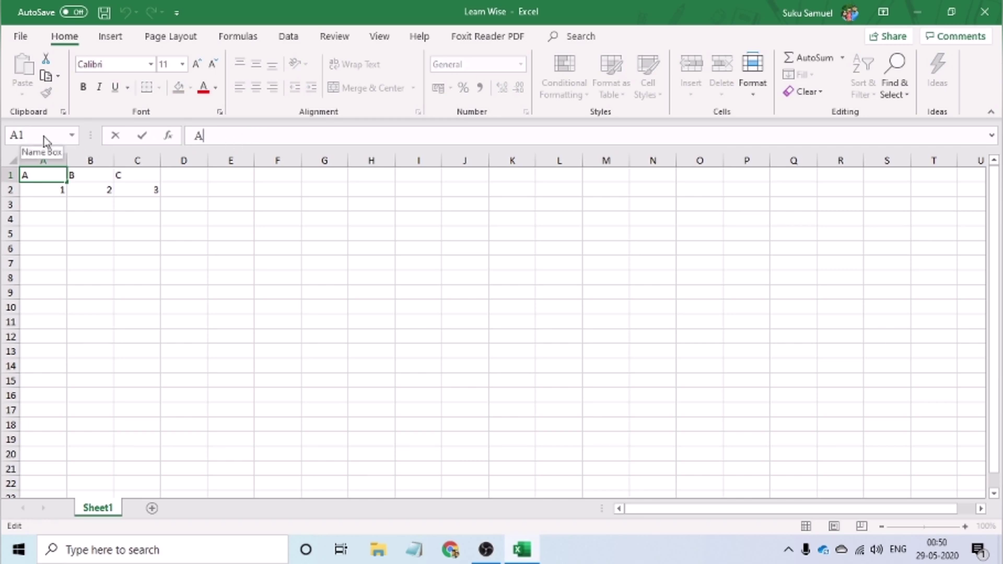
left_click(44, 192)
left_click(95, 191)
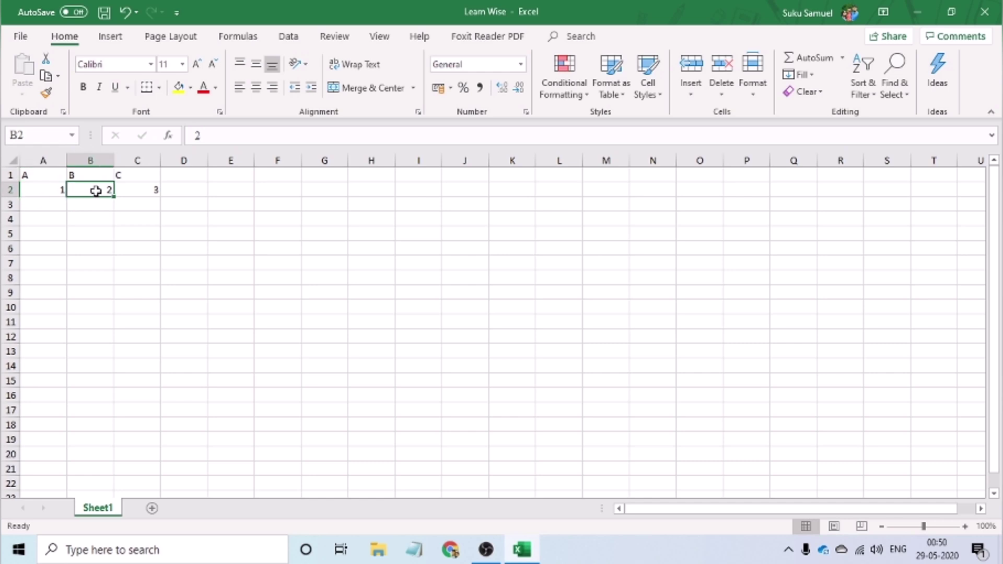
left_click(96, 176)
left_click(127, 174)
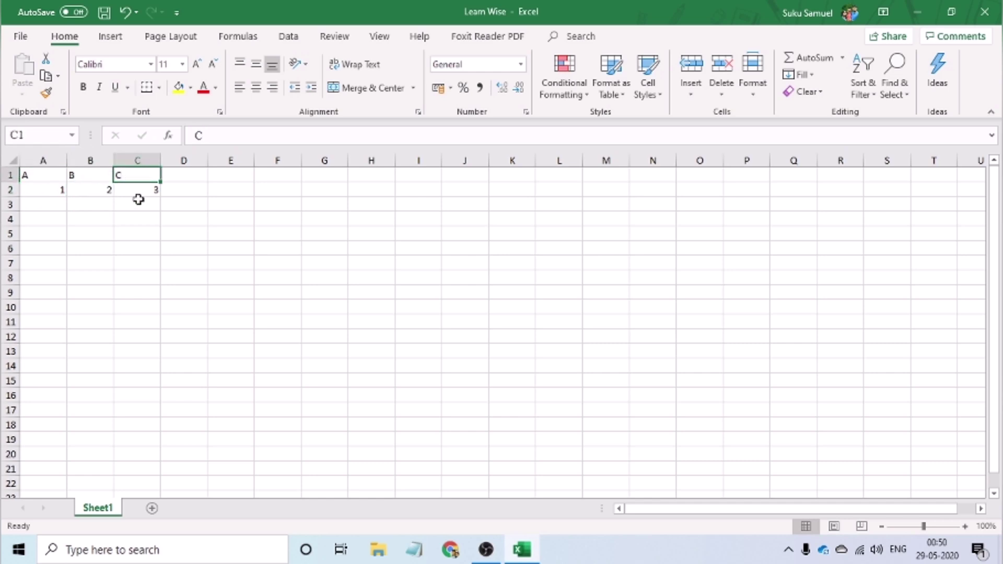
left_click(138, 189)
left_click(275, 133)
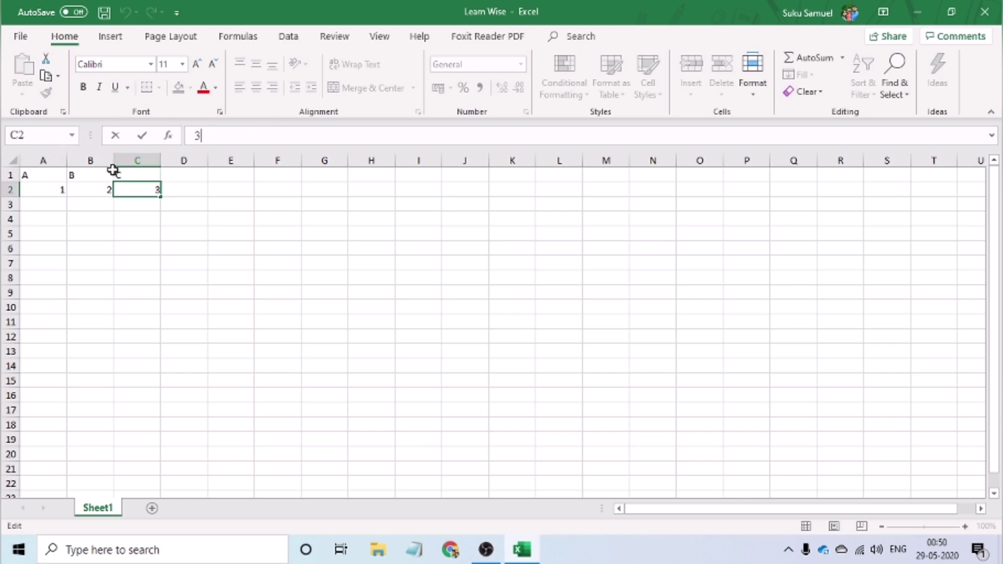
left_click_drag(45, 177, 7, 112)
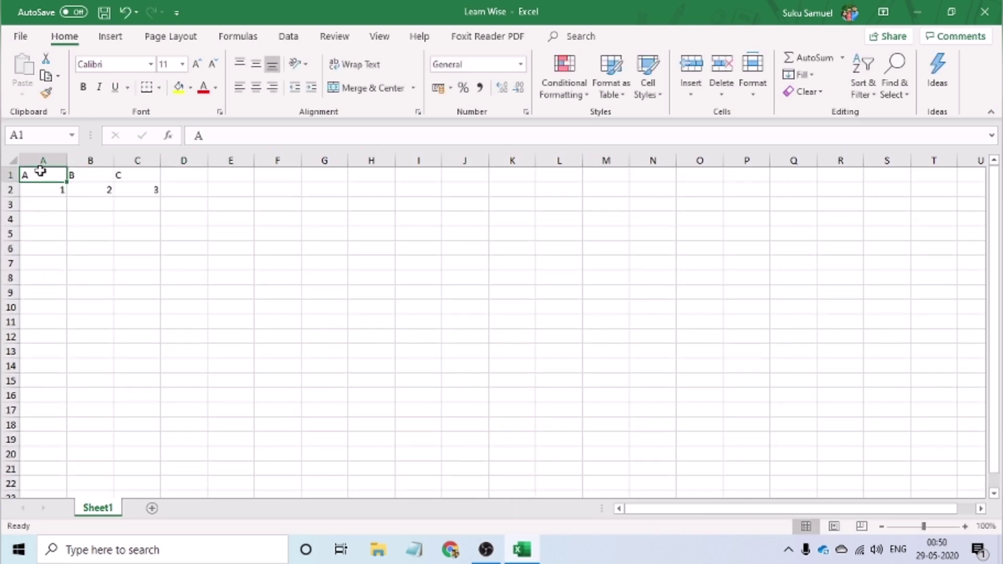
key("Right")
key("Right")
key("Right")
key("Right")
key("Right")
key("Right")
key("Right")
key("Right")
key("Right")
key("Right")
key("Right")
key("Right")
key("Right")
key("Right")
key("Right")
key("Right")
key("Right")
key("Right")
key("Right")
key("Right")
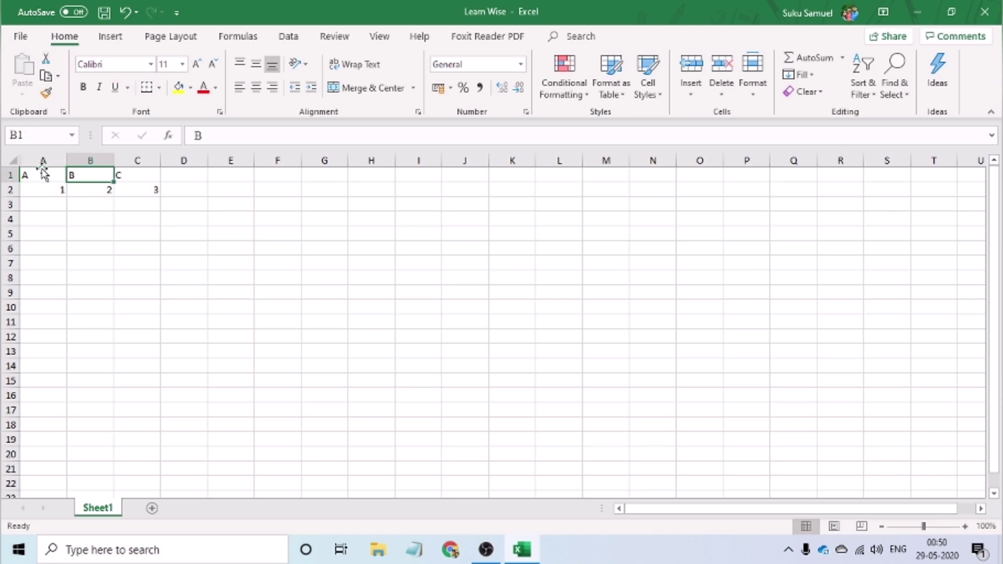
key("Left")
key("Left")
key("Left")
key("Left")
key("Left")
key("Left")
key("Left")
key("Left")
key("Left")
key("Left")
key("Left")
key("Left")
key("Left")
key("Left")
key("Left")
key("Left")
key("Left")
key("Left")
key("Left")
key("Left")
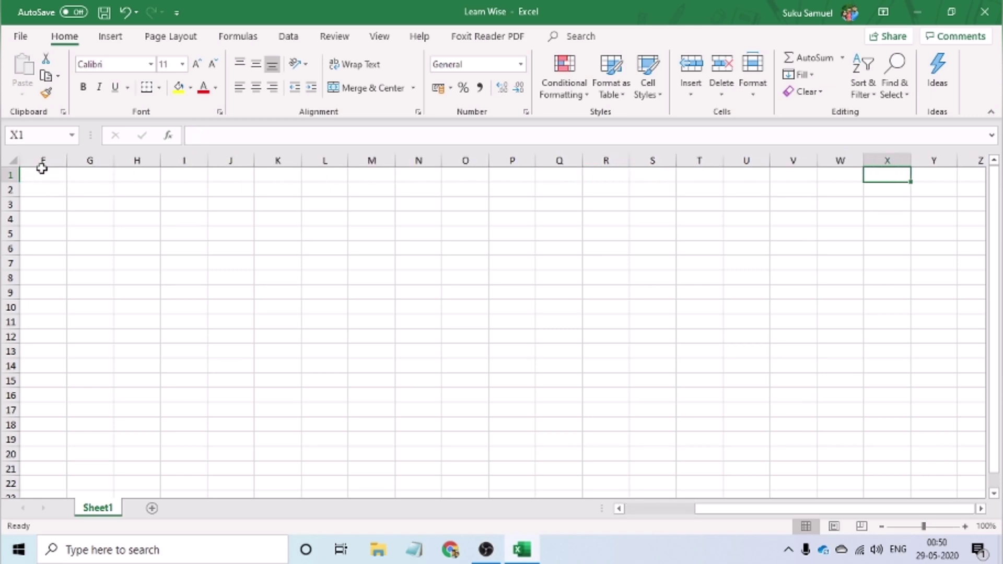
key("Down")
key("Down")
key("Down")
key("Down")
key("Down")
key("Down")
key("Down")
key("Down")
key("Down")
key("Down")
key("Down")
key("Down")
key("Down")
key("Down")
key("Down")
key("Down")
key("Down")
key("Down")
key("Down")
key("Down")
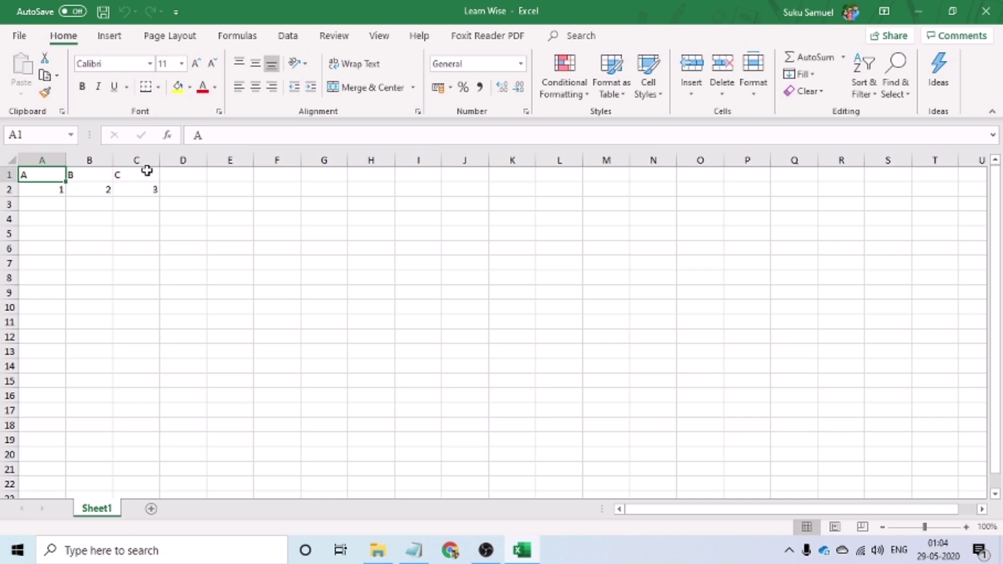
key("Down")
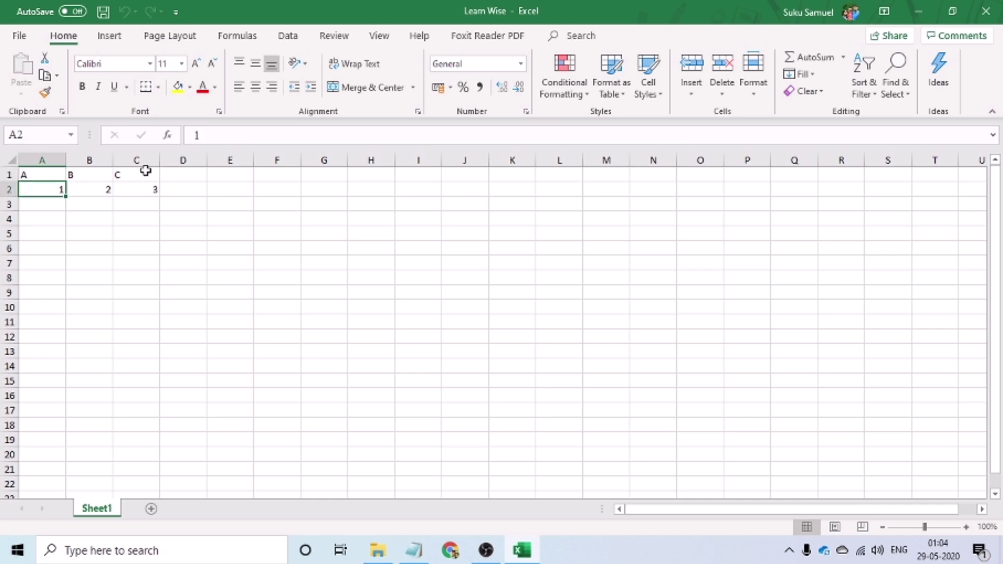
key("Right")
key("Down")
key("Right")
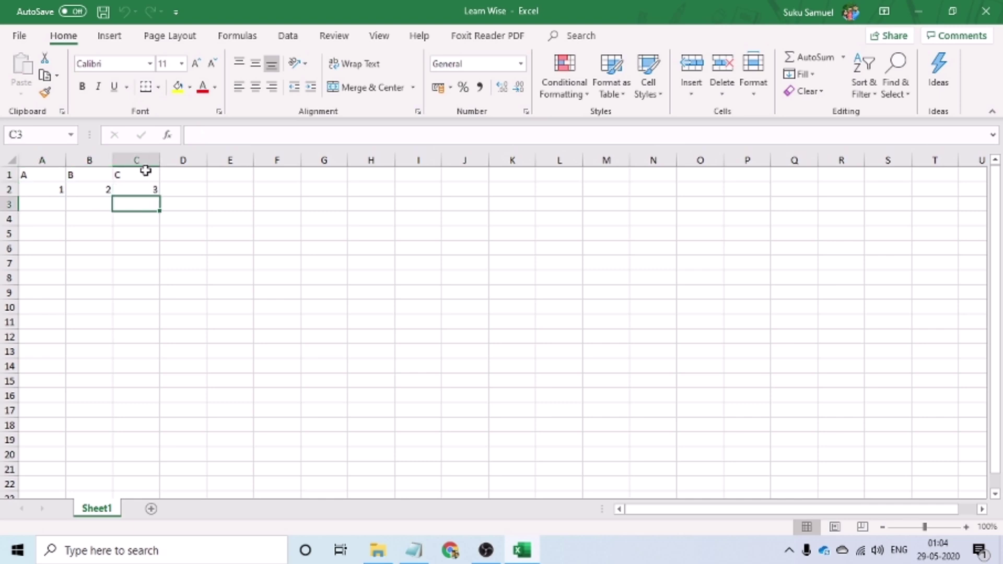
key("Right")
key("Down")
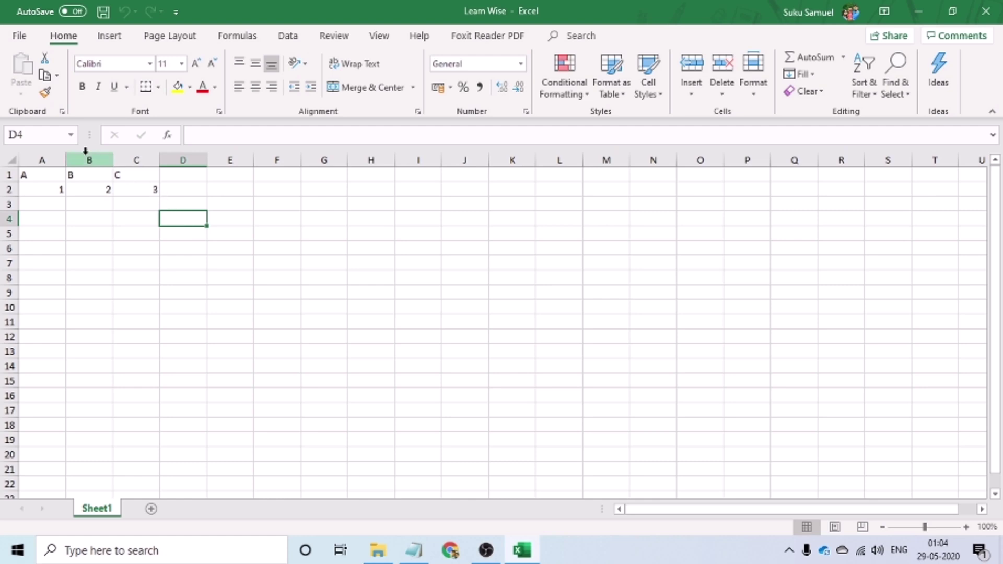
left_click(61, 135)
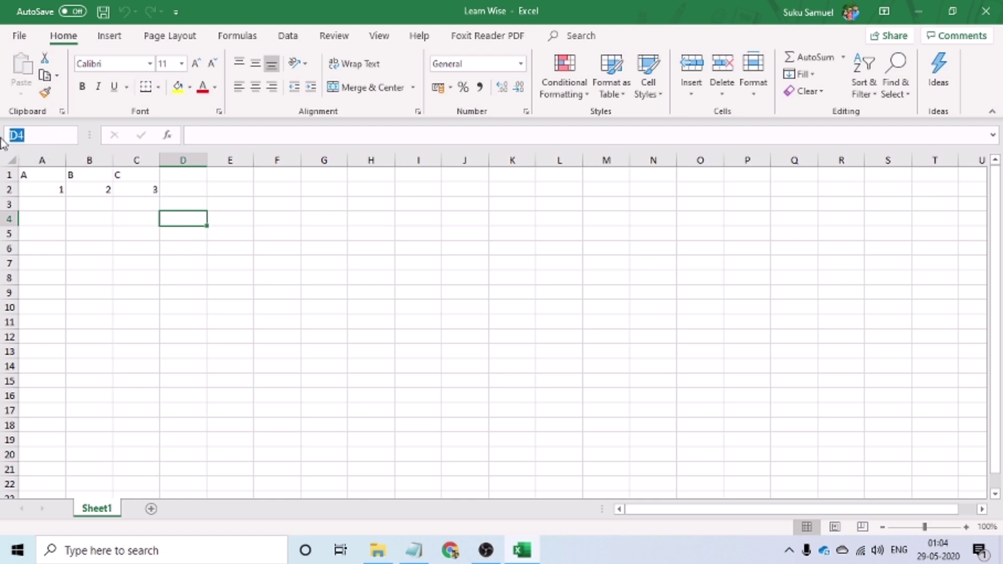
left_click(33, 135)
left_click(195, 158)
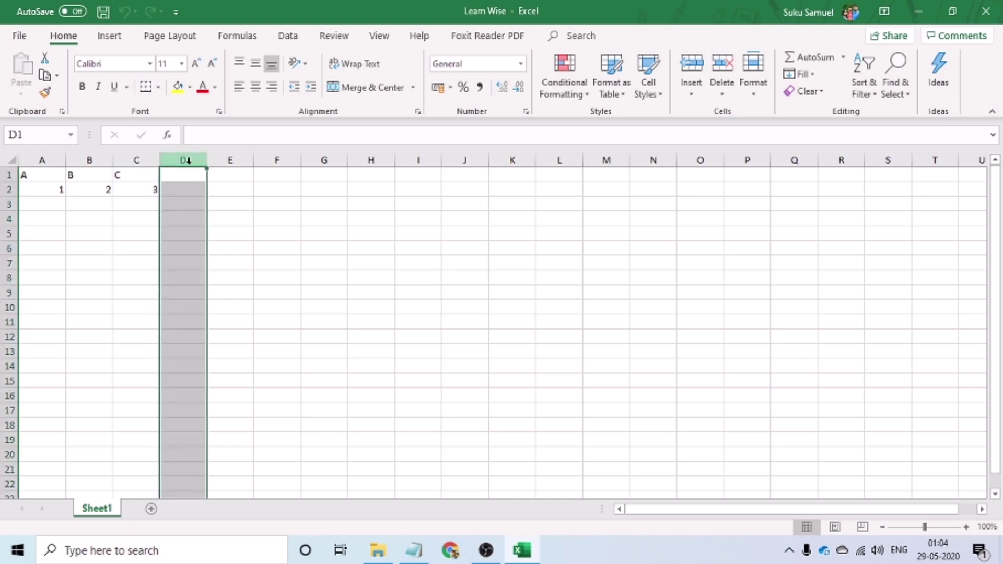
left_click(6, 219)
left_click(47, 174)
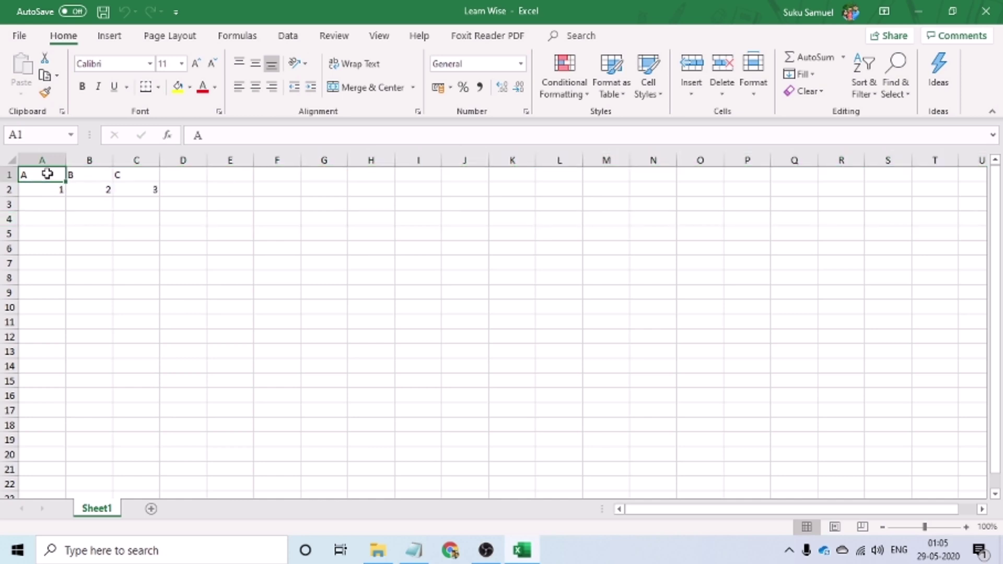
left_click(18, 133)
left_click(20, 134)
Step: Select the data block A1:D2, then make A1 the active cell again
left_click(45, 177)
left_click_drag(45, 178, 185, 189)
left_click(41, 178)
Step: Add three new worksheets, Sheet2, Sheet3 and Sheet4, then return to Sheet1
left_click(152, 512)
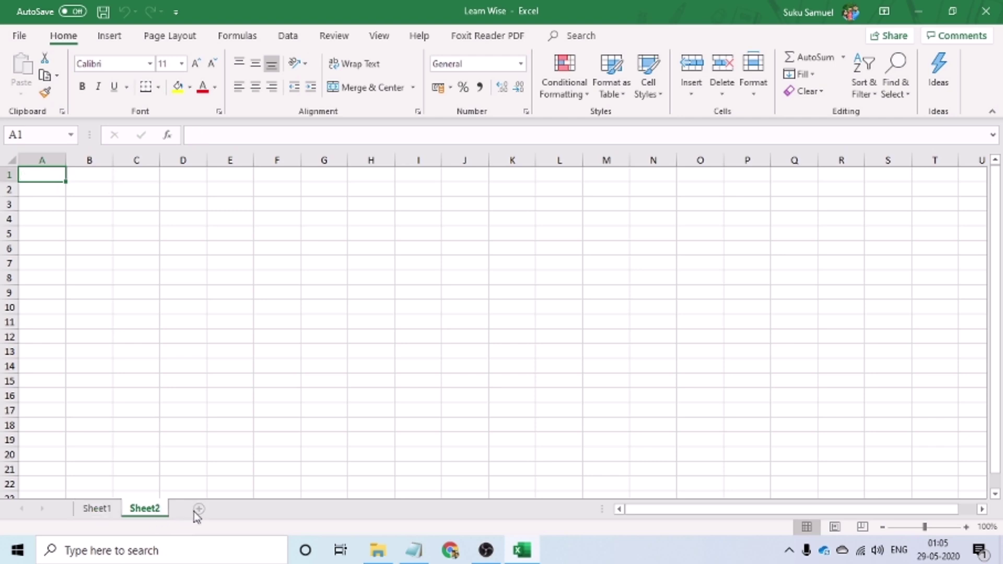
left_click(197, 512)
left_click(244, 512)
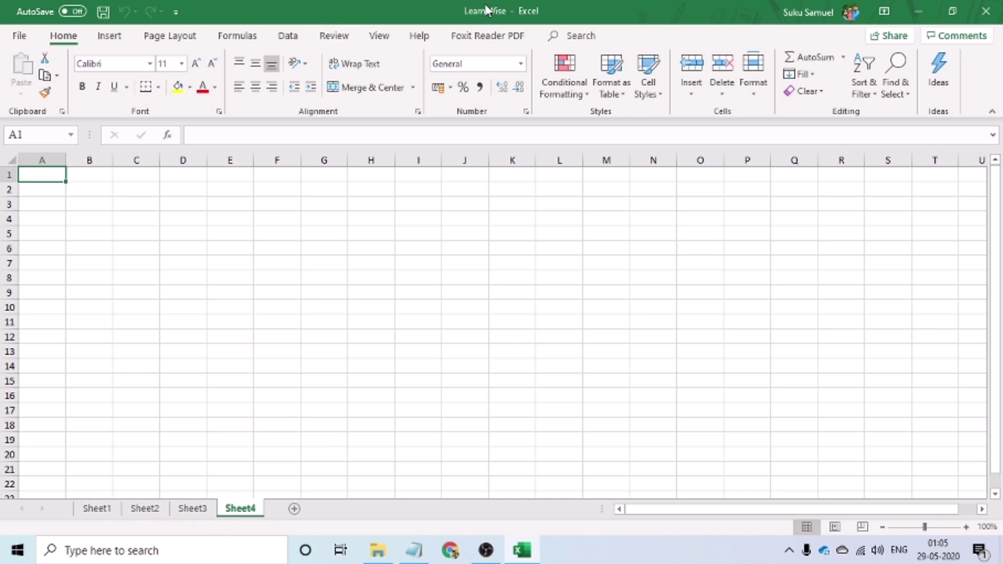
left_click(92, 512)
Step: Begin a Save As through File > Save As > Browse, then cancel the dialog
left_click(21, 37)
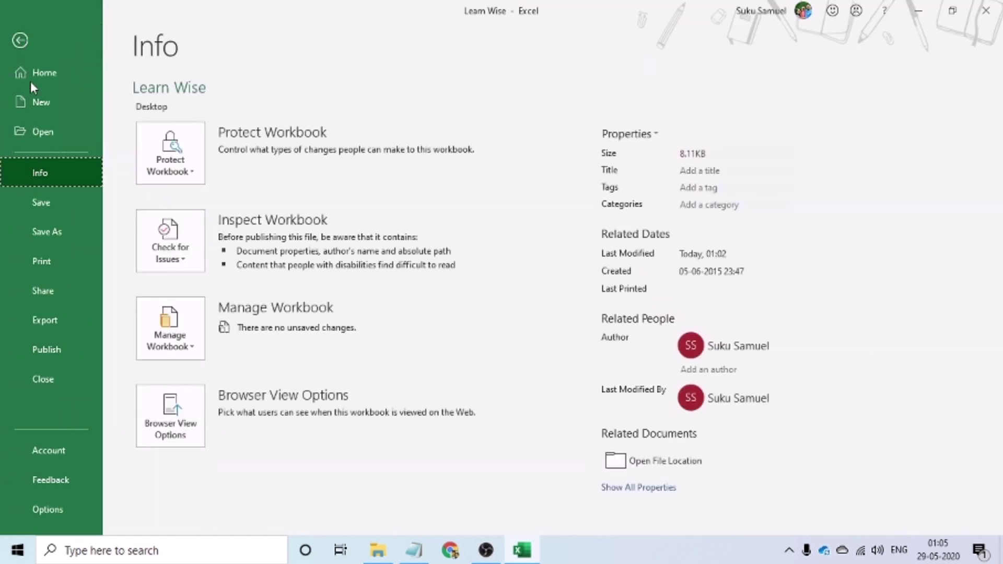
left_click(64, 232)
left_click(244, 420)
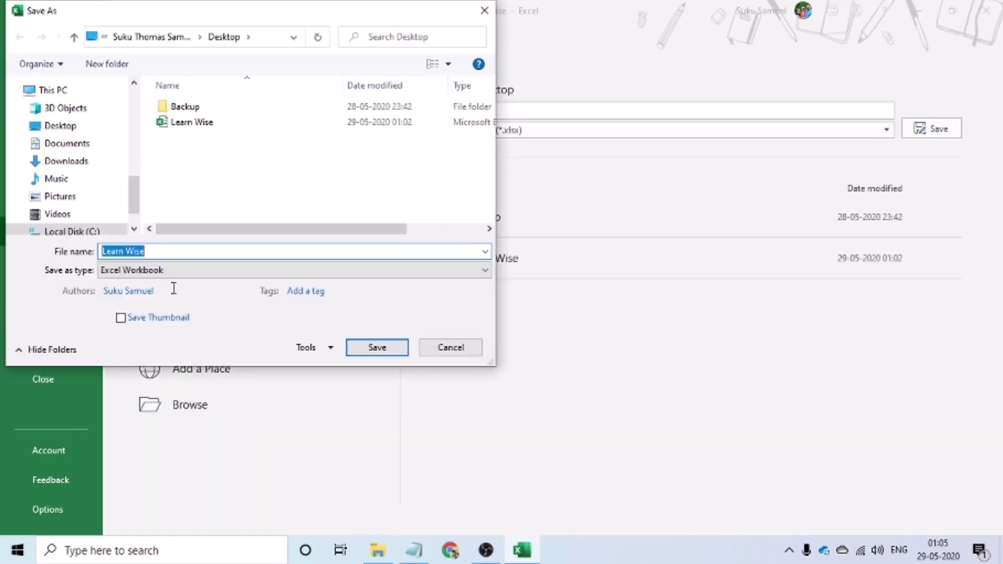
left_click(441, 349)
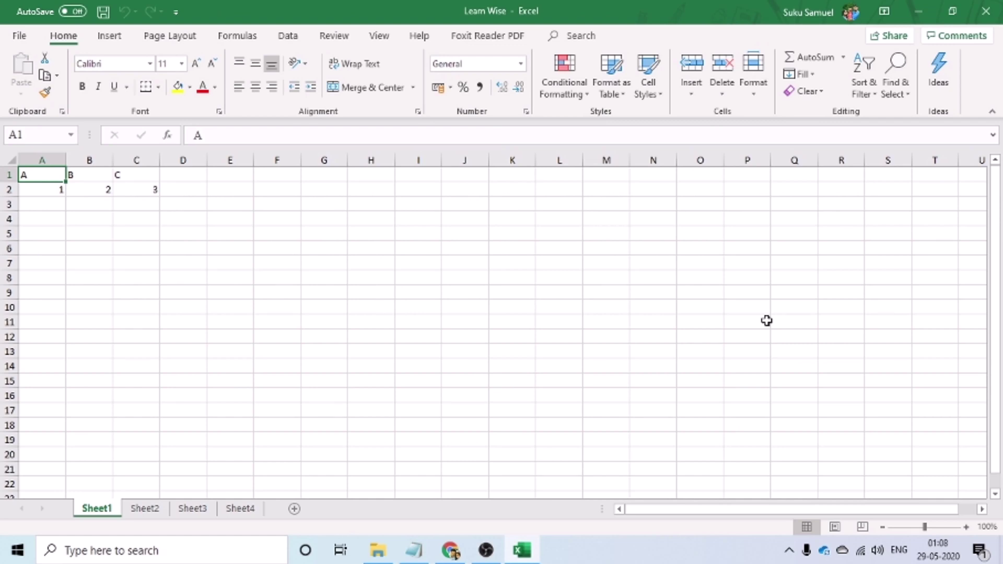
key("Right")
key("Right")
key("Right")
key("Right")
key("Right")
key("Right")
key("Right")
key("Right")
key("Right")
key("Right")
key("Right")
key("Right")
key("Right")
key("Right")
key("Right")
key("Right")
key("Right")
key("Right")
key("Right")
key("Right")
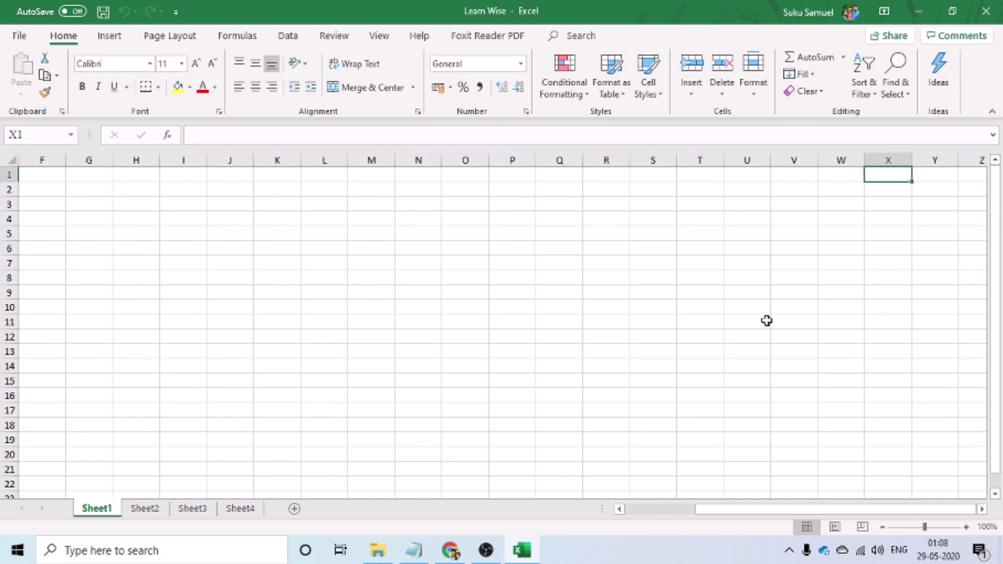
key("Left")
key("Left")
key("Left")
key("Left")
key("Left")
key("Left")
key("Left")
key("Left")
key("Left")
key("Left")
key("Left")
key("Left")
key("Left")
key("Left")
key("Left")
key("Left")
key("Left")
key("Left")
key("Left")
key("Left")
key("Down")
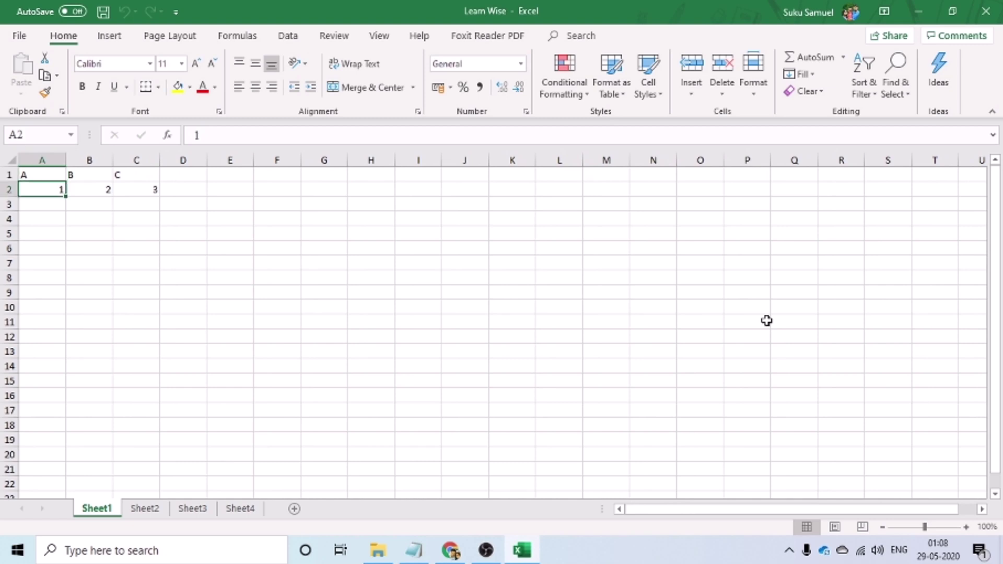
key("Down")
key("Down")
key("Down")
key("Down")
key("Down")
key("Down")
key("Down")
key("Down")
key("Down")
key("Down")
key("Up")
key("Up")
key("Up")
key("Up")
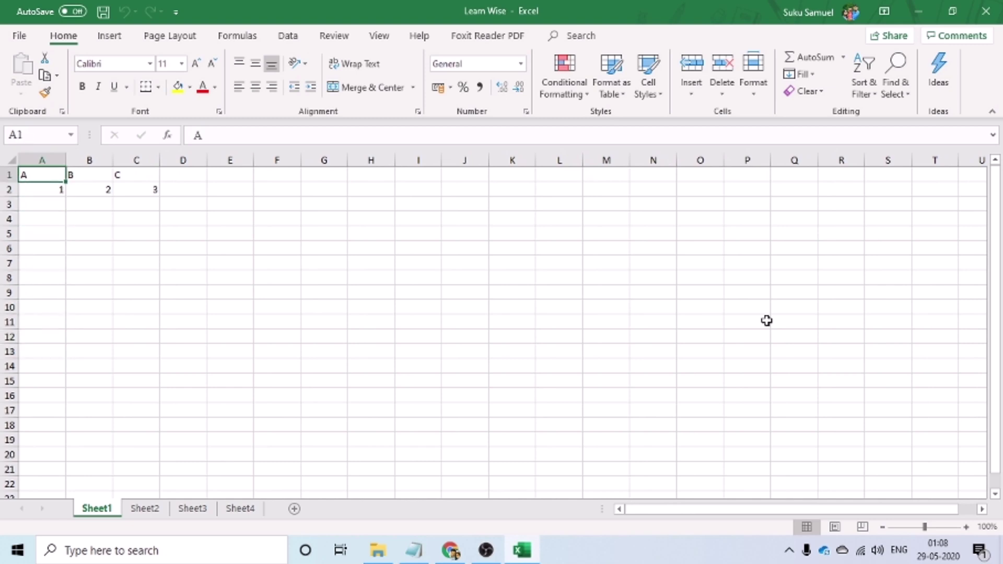
key("Right")
key("Right")
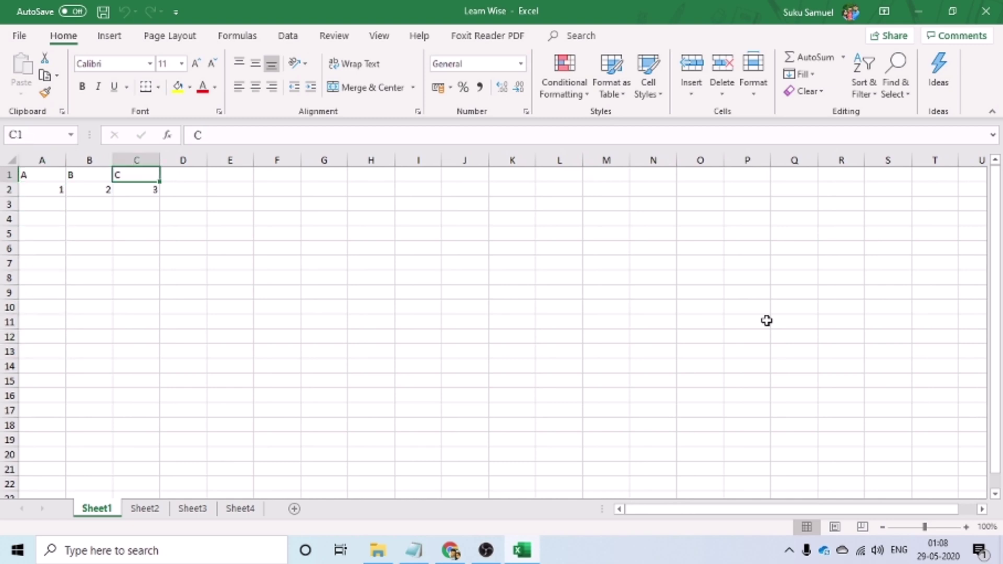
key("ctrl+shift+Right")
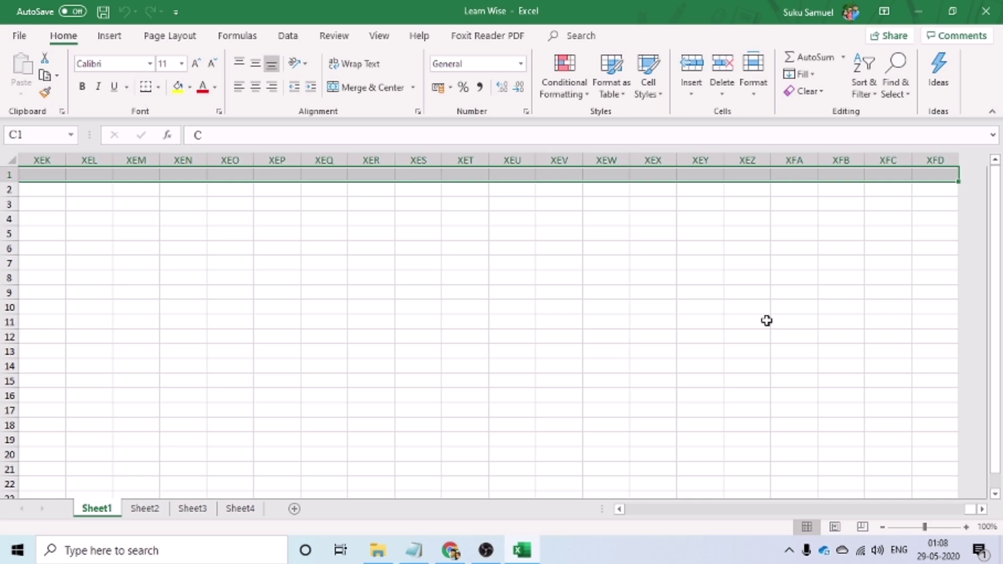
key("ctrl+shift+Left")
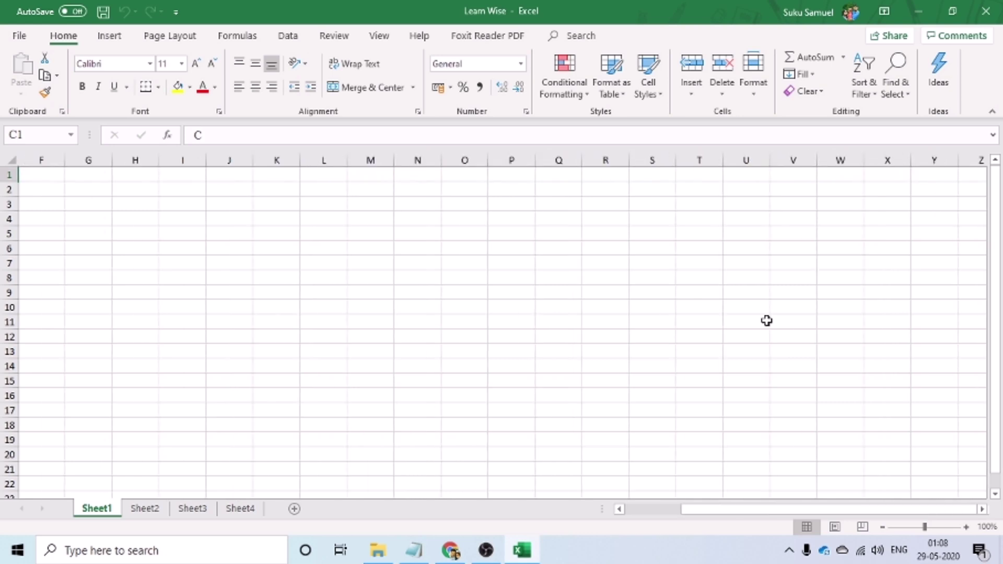
key("ctrl+Left")
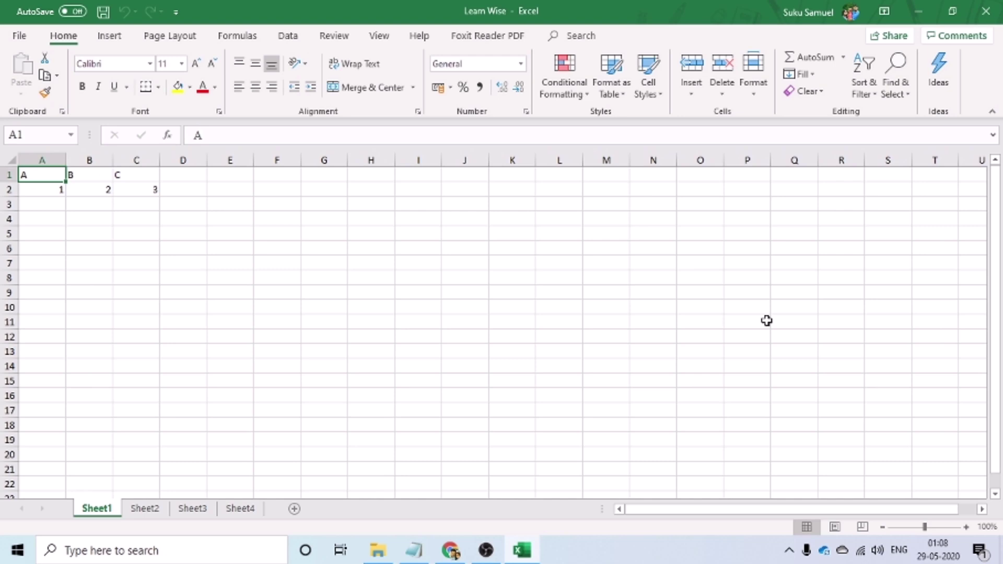
key("ctrl+Down")
key("ctrl+Down")
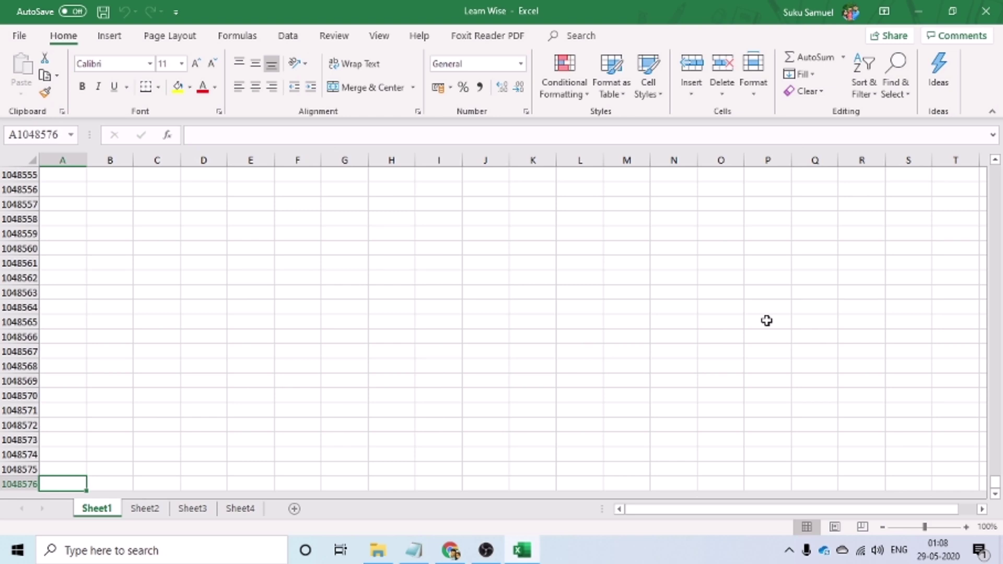
key("ctrl+Up")
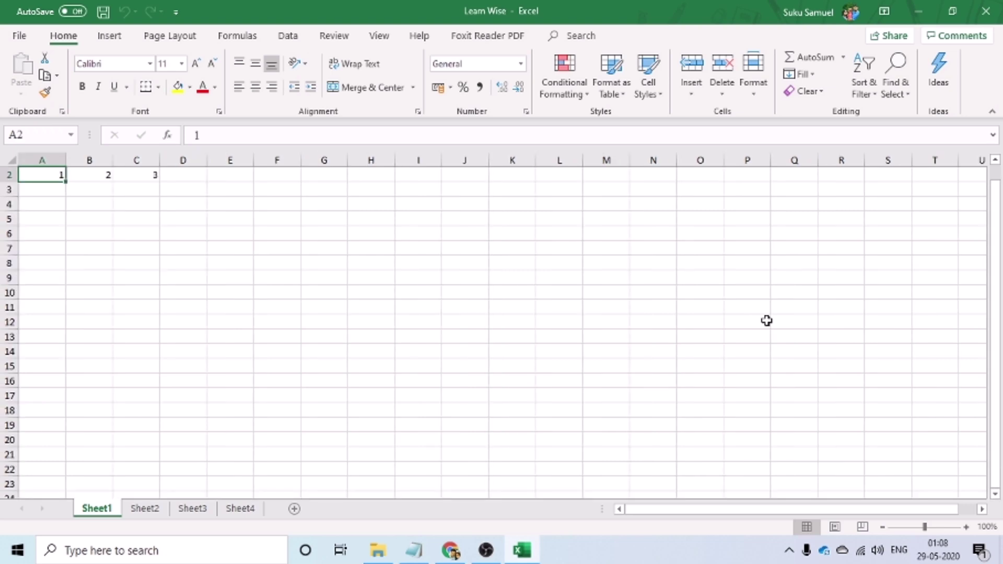
key("ctrl+Up")
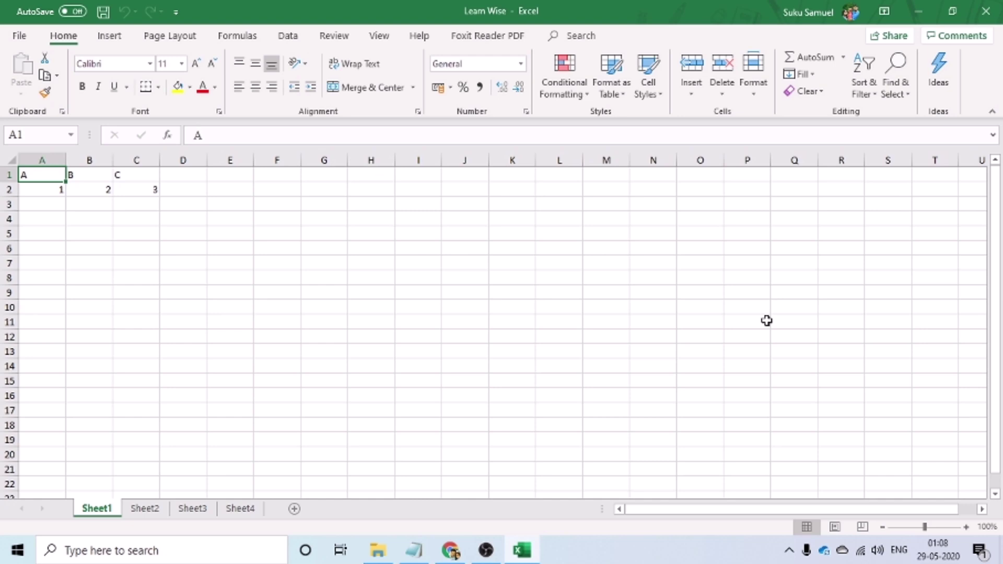